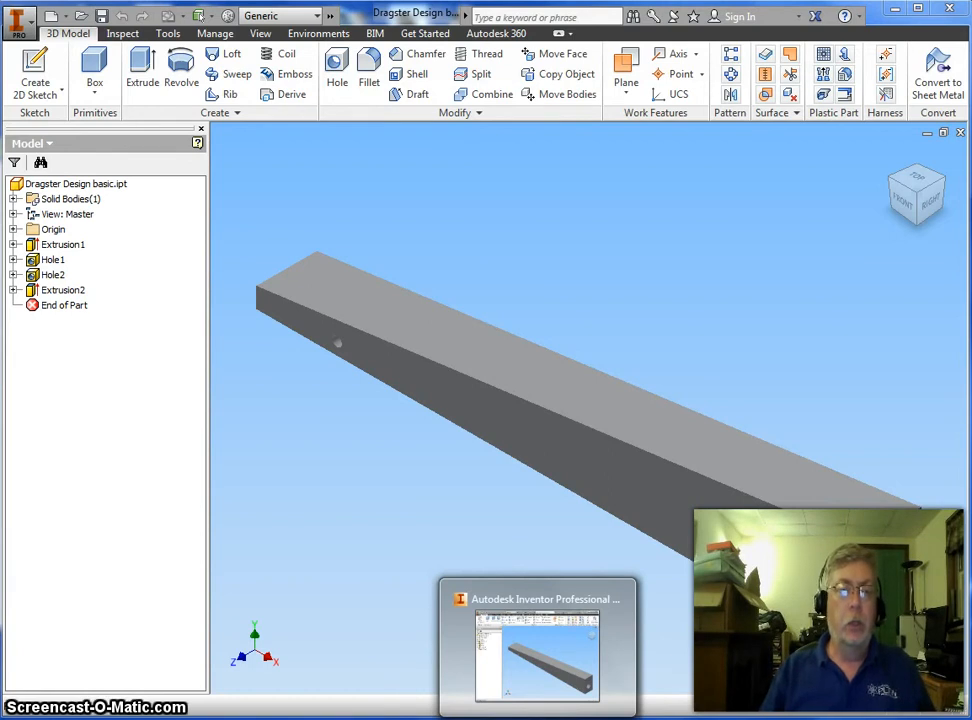
Set the part's visual style to Shaded with Hidden Edges and check its internal holes from the front
{"action": "left_click", "coordinate": [263, 36]}
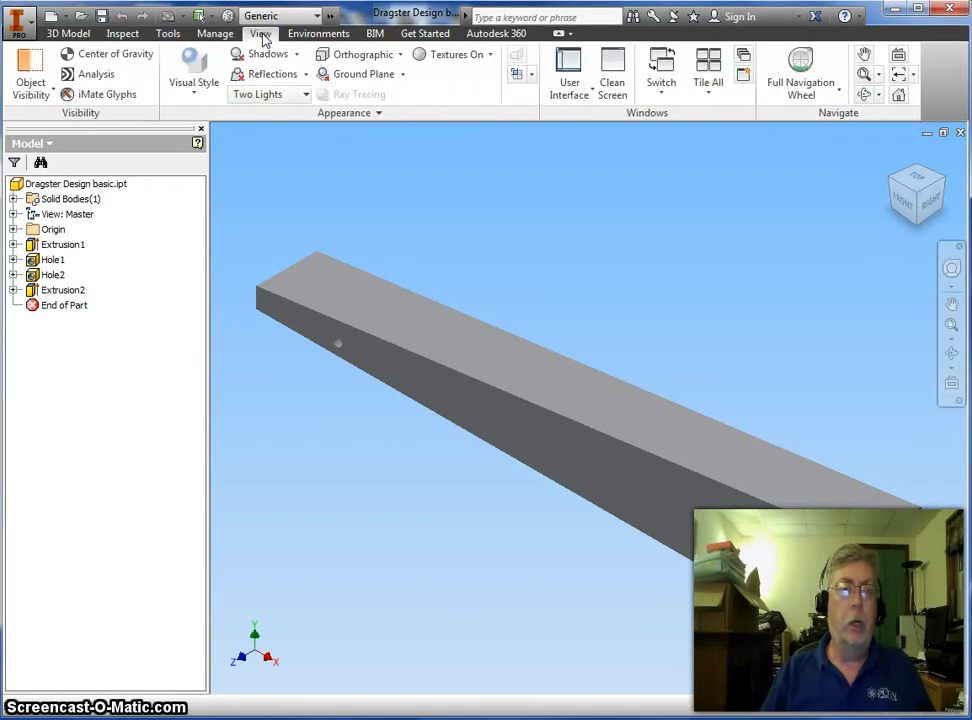
{"action": "left_click", "coordinate": [198, 82]}
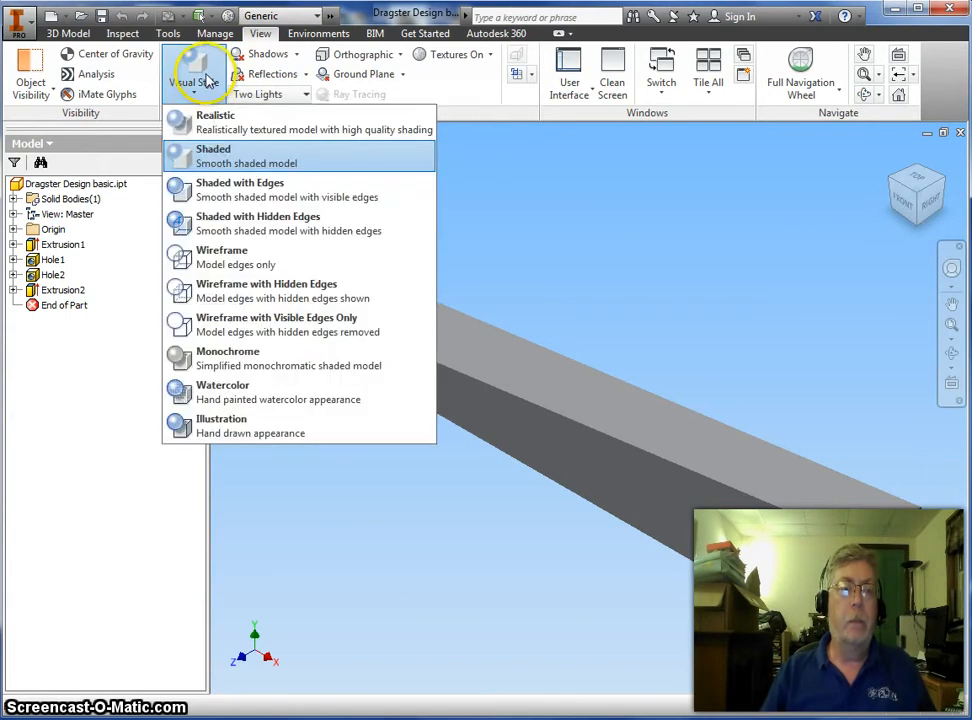
{"action": "left_click", "coordinate": [224, 231]}
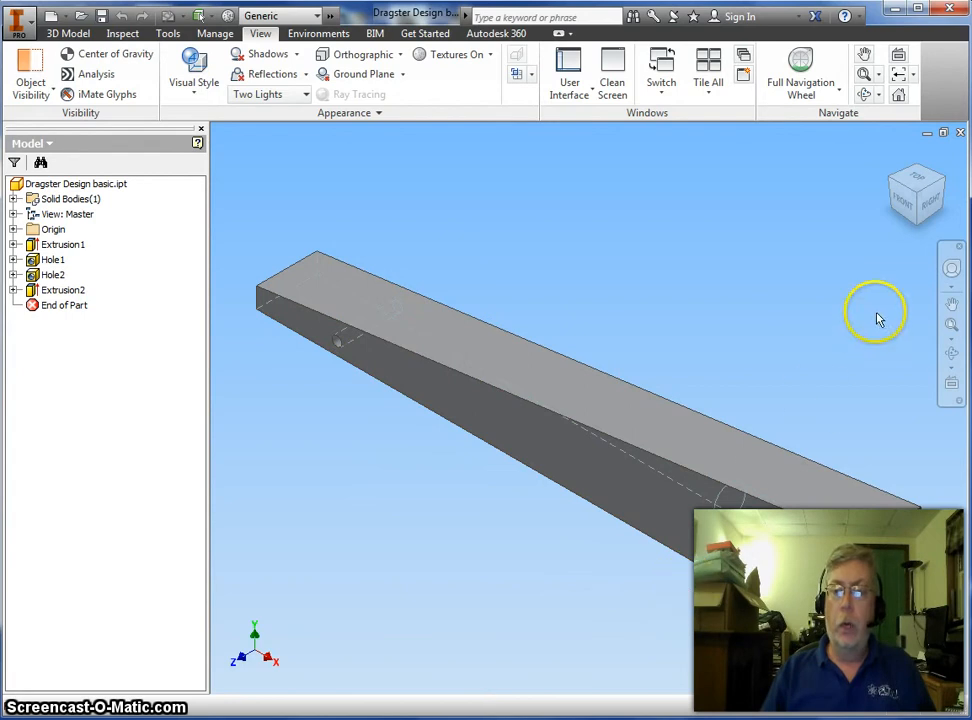
{"action": "left_click", "coordinate": [900, 205]}
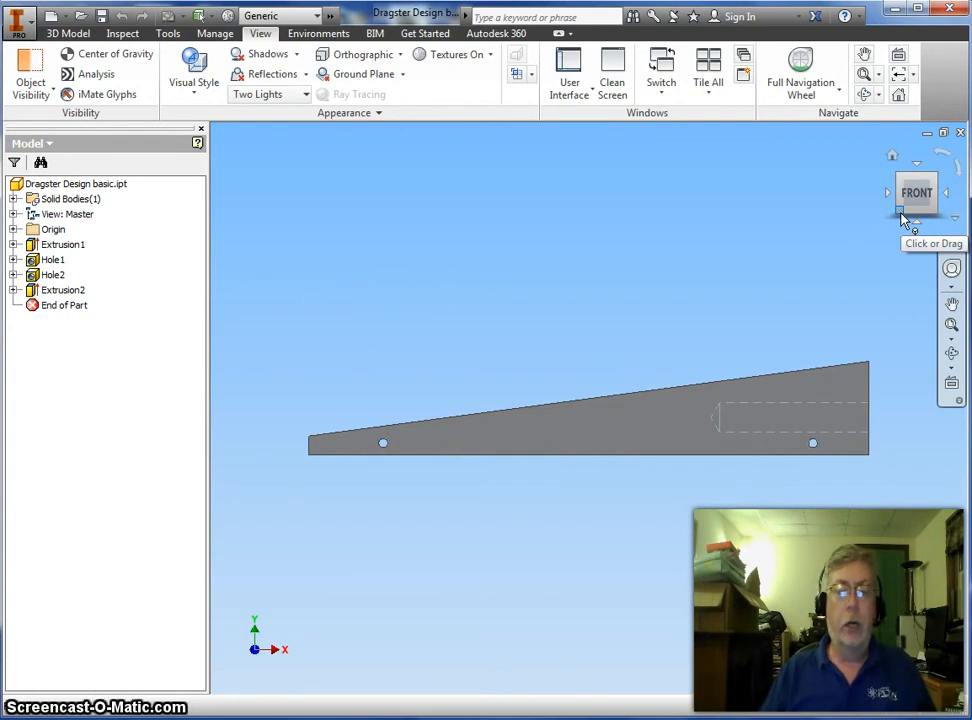
{"action": "left_click", "coordinate": [893, 160]}
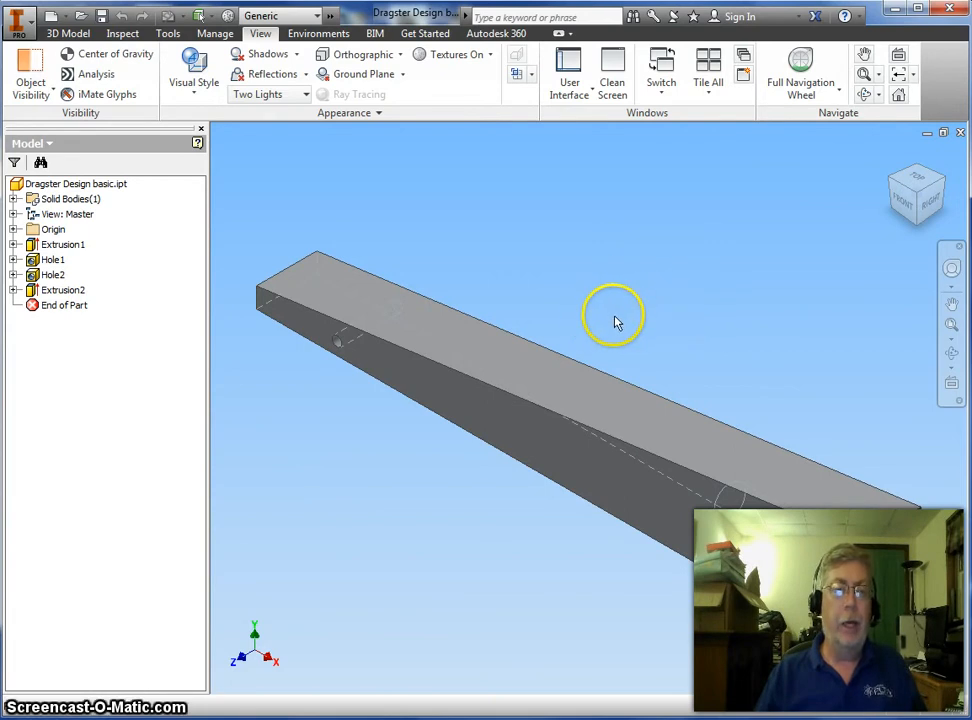
Open Extrusion2's Sketch4 for editing and delete the diagonal line running across the block's side
{"action": "left_click", "coordinate": [69, 35]}
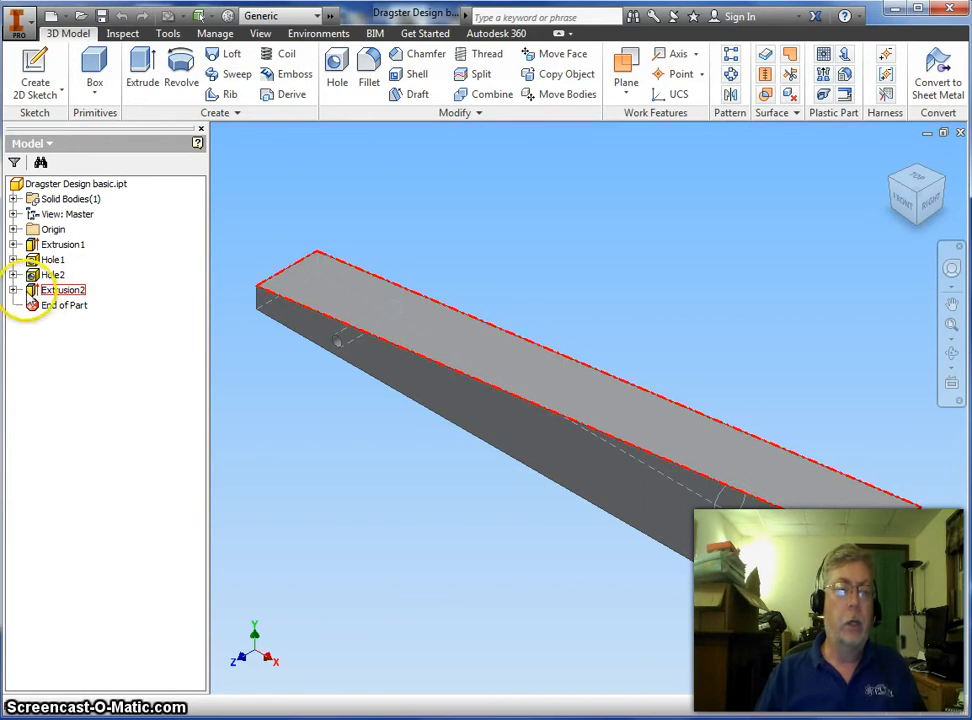
{"action": "left_click", "coordinate": [14, 290]}
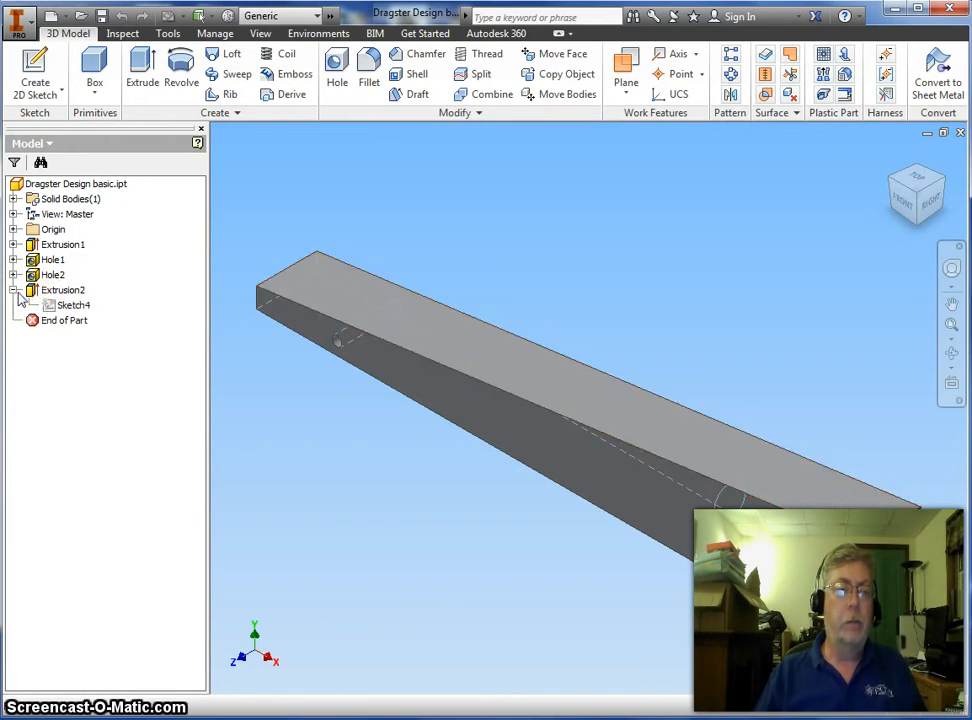
{"action": "right_click", "coordinate": [76, 310]}
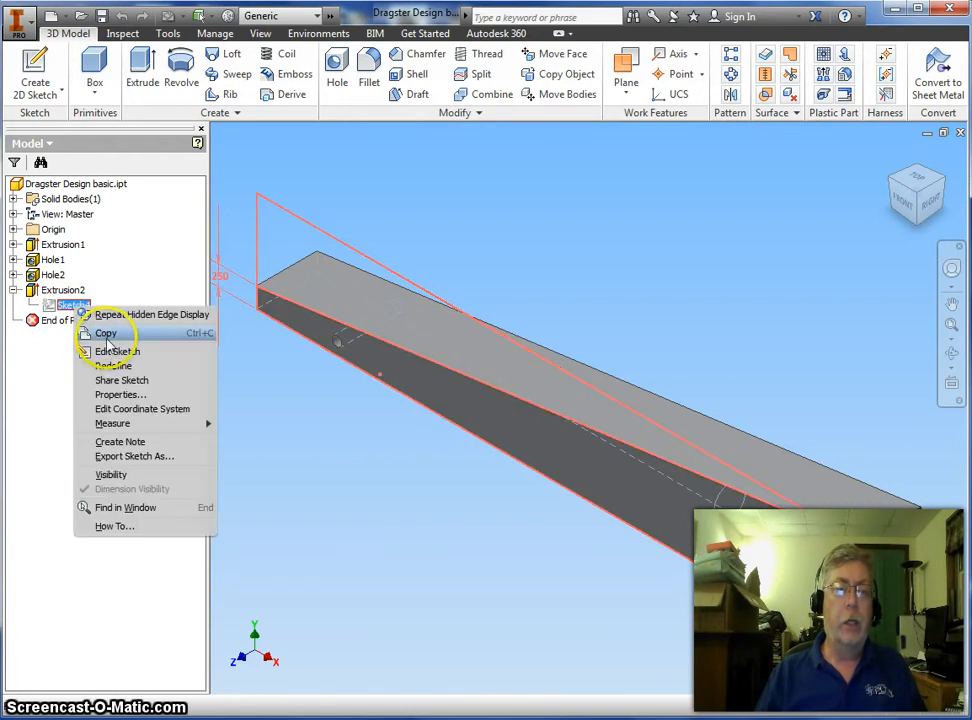
{"action": "left_click", "coordinate": [124, 352]}
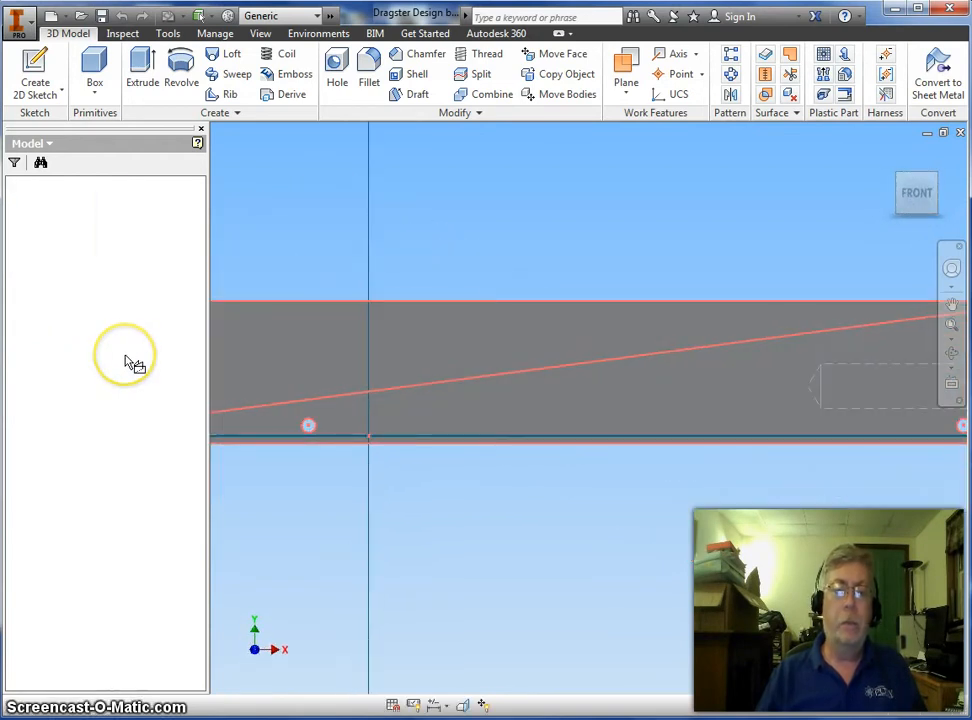
{"action": "left_click", "coordinate": [918, 198]}
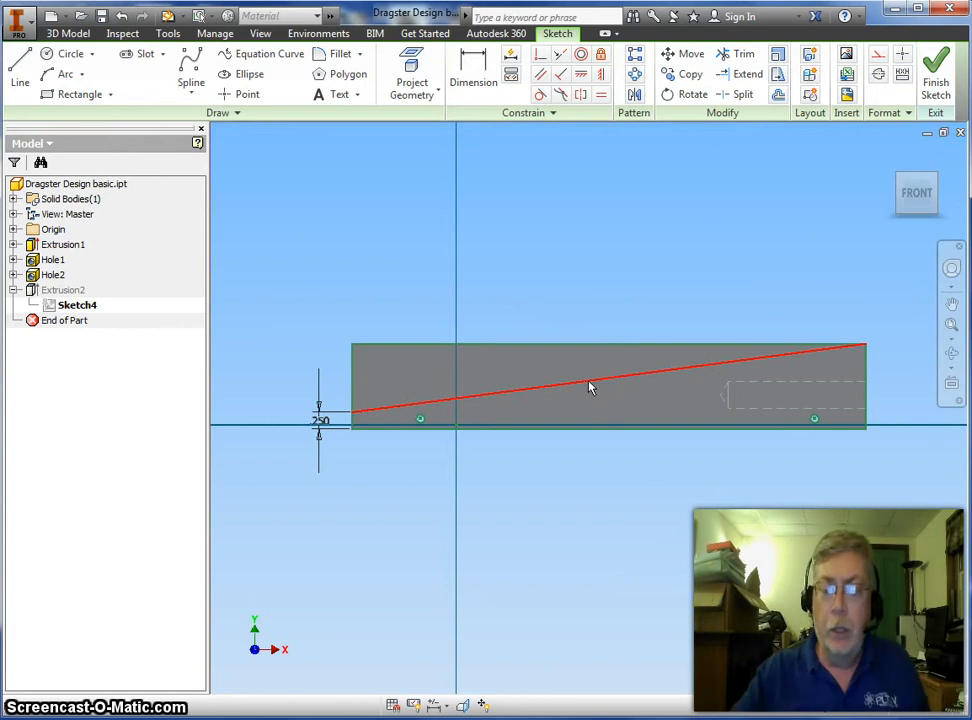
{"action": "left_click", "coordinate": [590, 388]}
{"action": "key", "text": "Delete"}
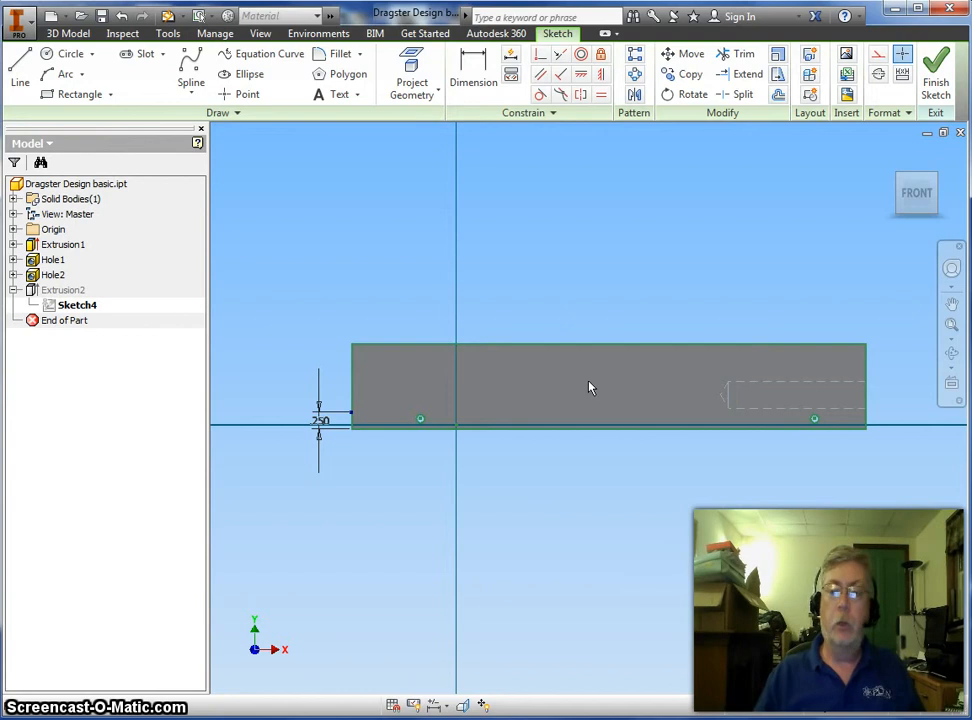
Draw a horizontal line from the 0.250 in point on the block's nose edge, continued by a line sloping up toward the rear
{"action": "left_click", "coordinate": [24, 68]}
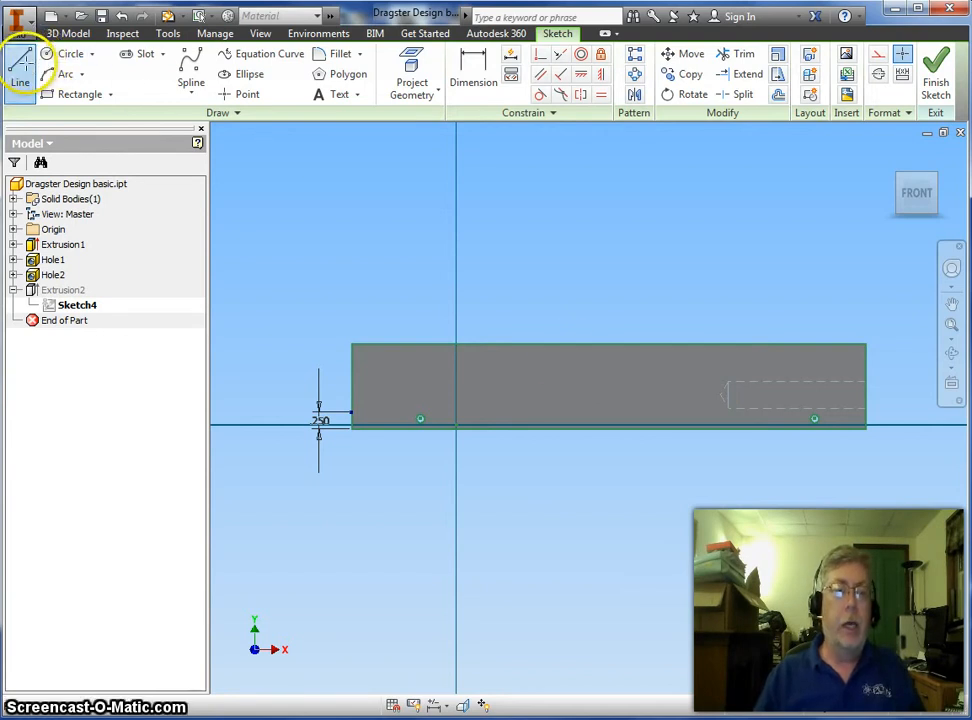
{"action": "left_click", "coordinate": [353, 412]}
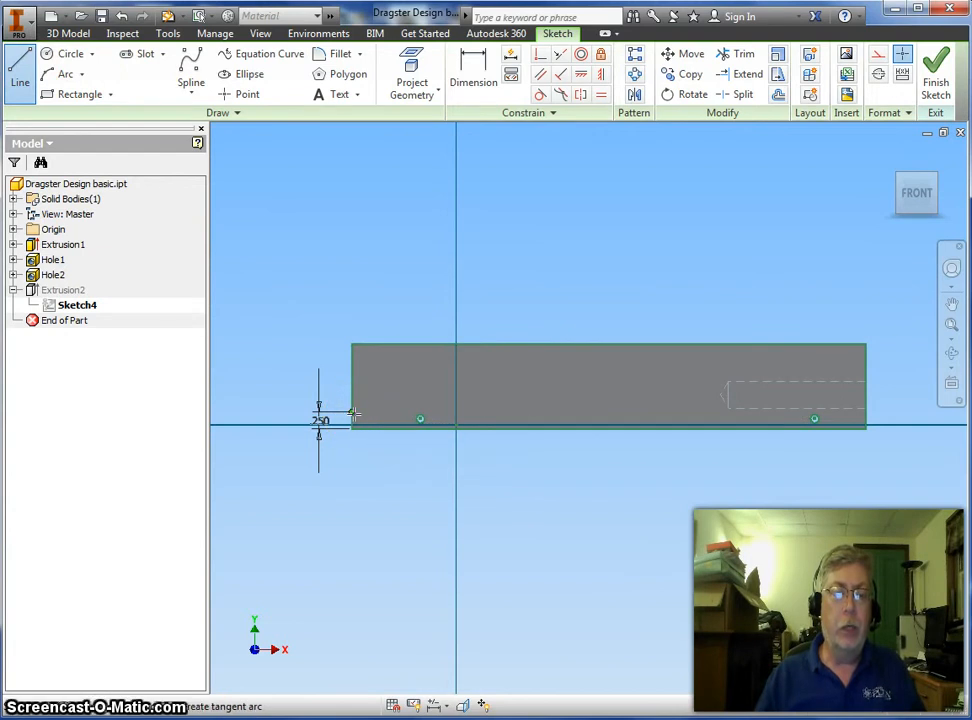
{"action": "left_click", "coordinate": [451, 410]}
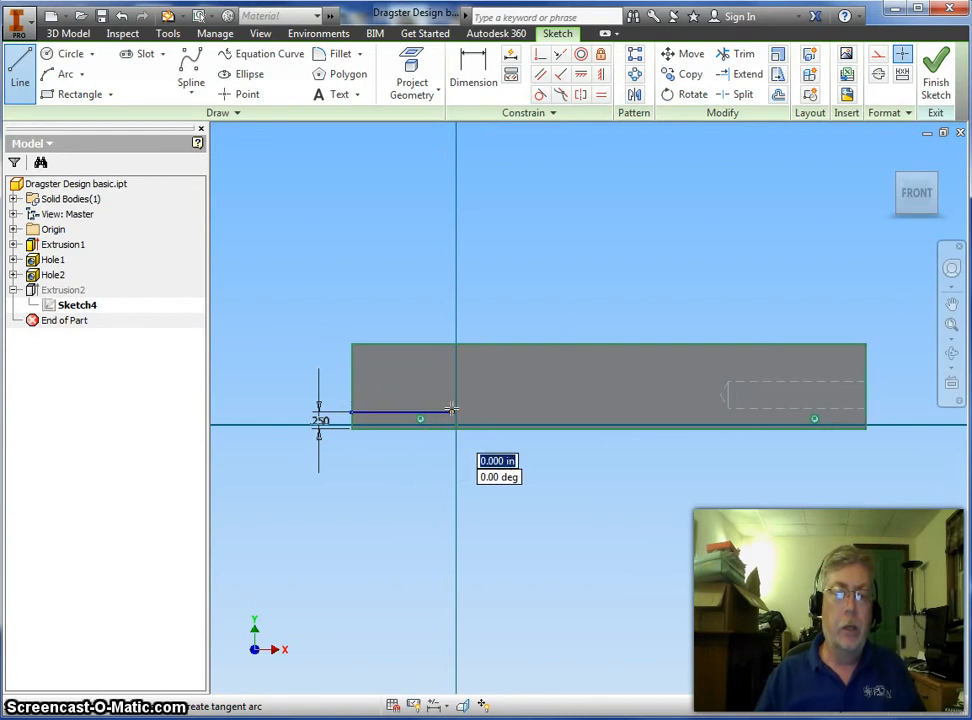
{"action": "left_click", "coordinate": [658, 377]}
{"action": "right_click", "coordinate": [659, 301]}
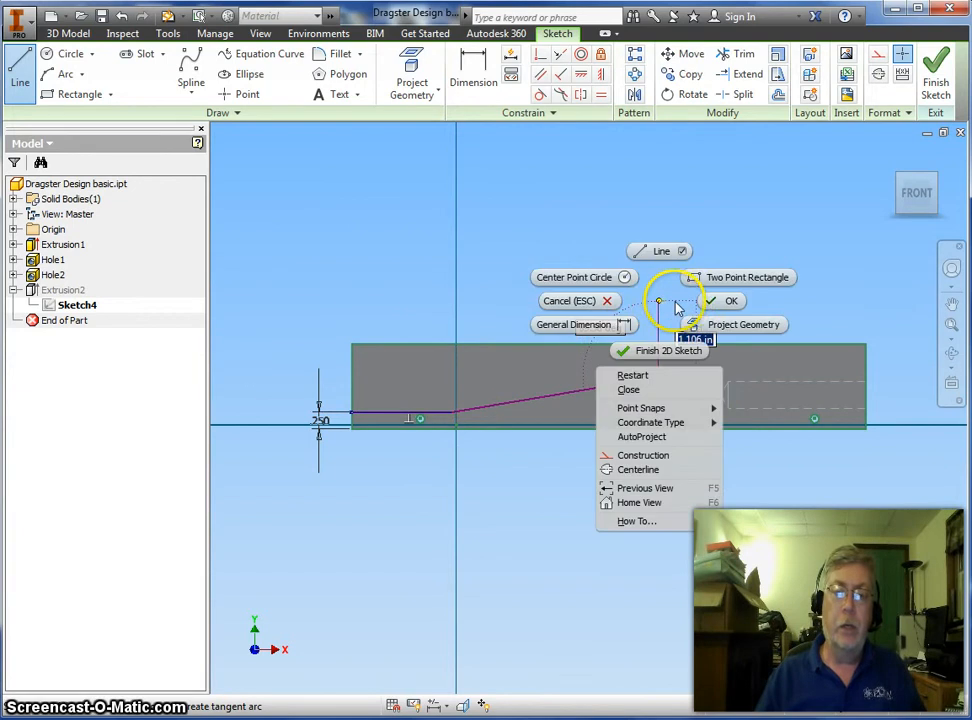
{"action": "left_click", "coordinate": [727, 301]}
Draw a three-point arc of about 2.03 in radius from the sloped line's end to the block's rear edge, bulging upward
{"action": "left_click", "coordinate": [46, 77]}
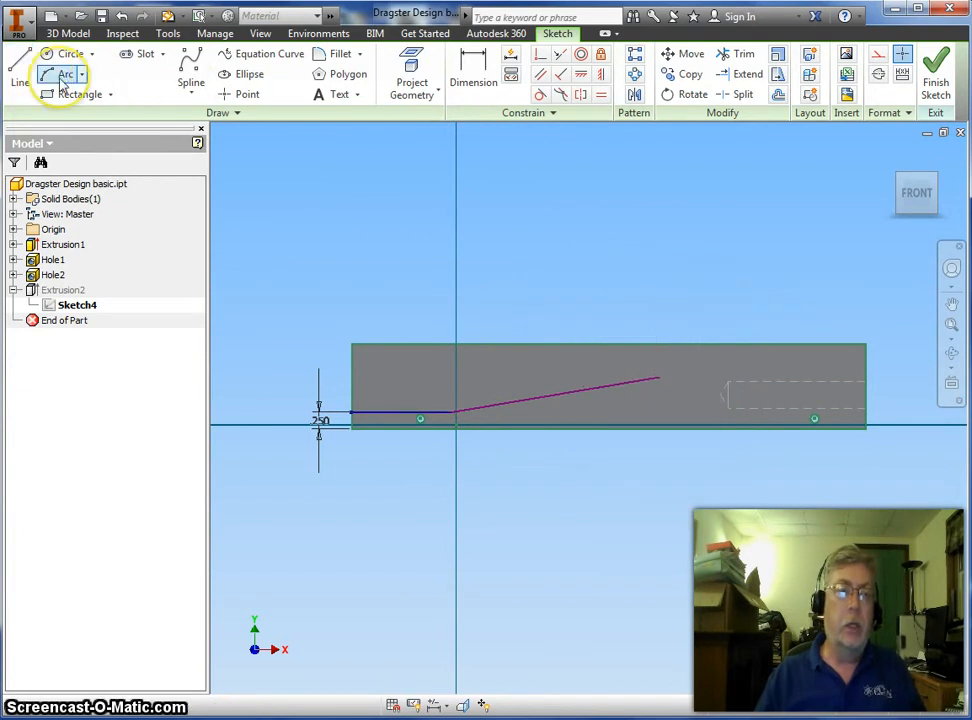
{"action": "left_click", "coordinate": [658, 378]}
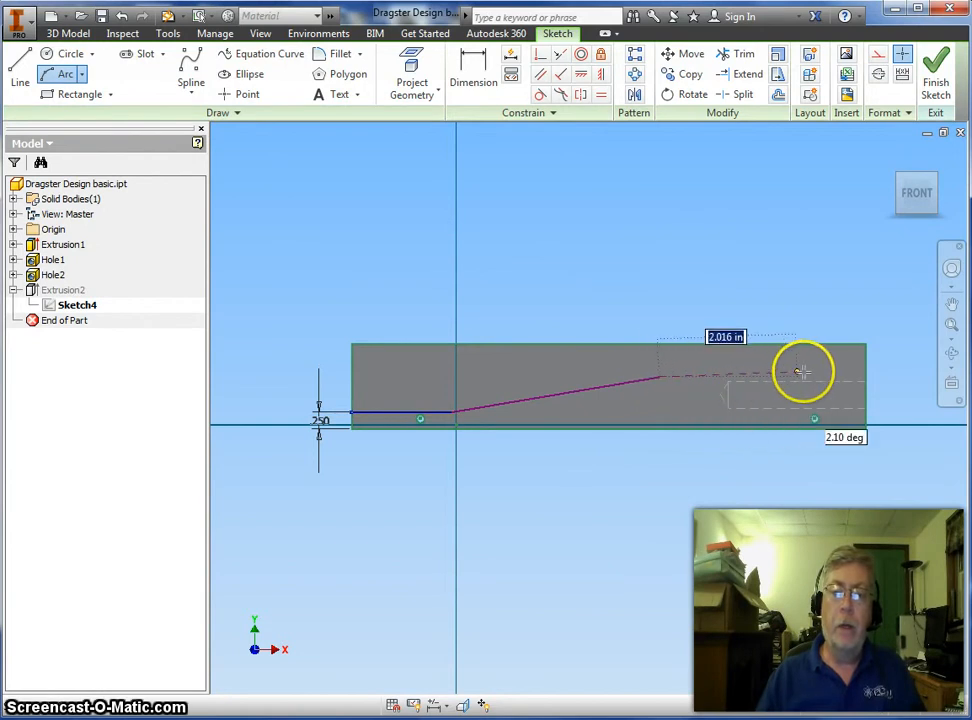
{"action": "left_click", "coordinate": [865, 373]}
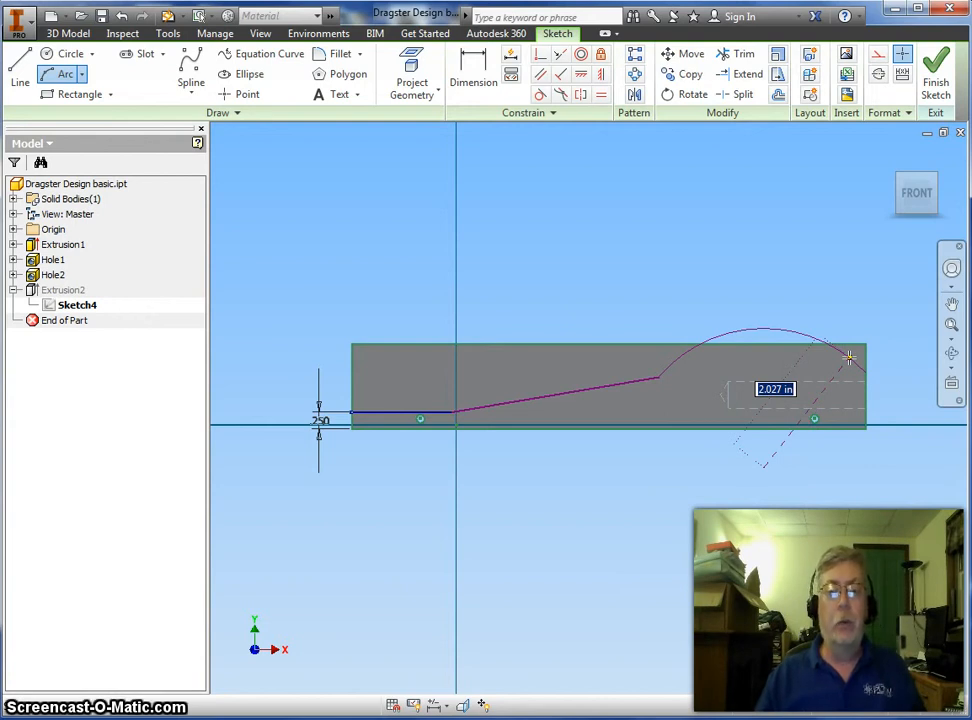
{"action": "left_click", "coordinate": [849, 357]}
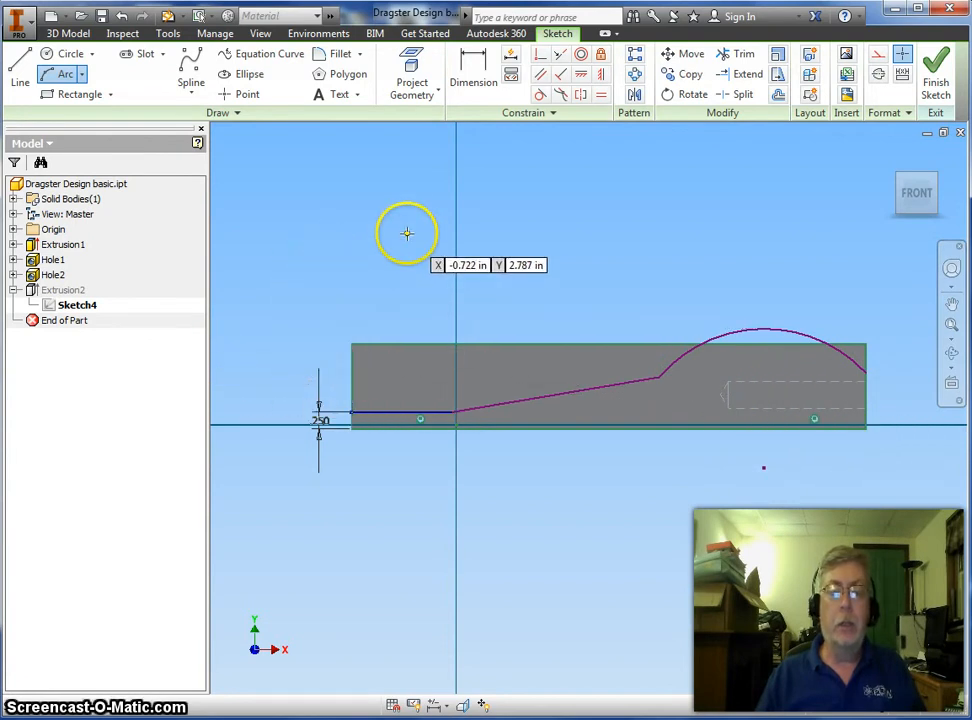
Sketch a circle about 0.44 in in diameter just below the junction of the sloped line and the arc
{"action": "left_click", "coordinate": [70, 53]}
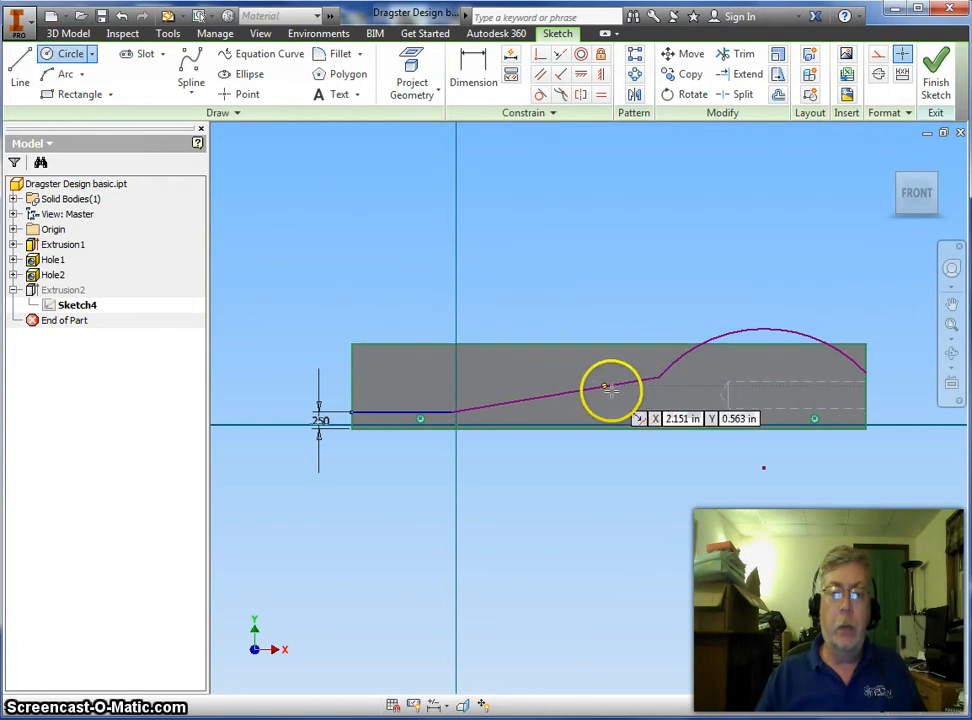
{"action": "left_click", "coordinate": [657, 403]}
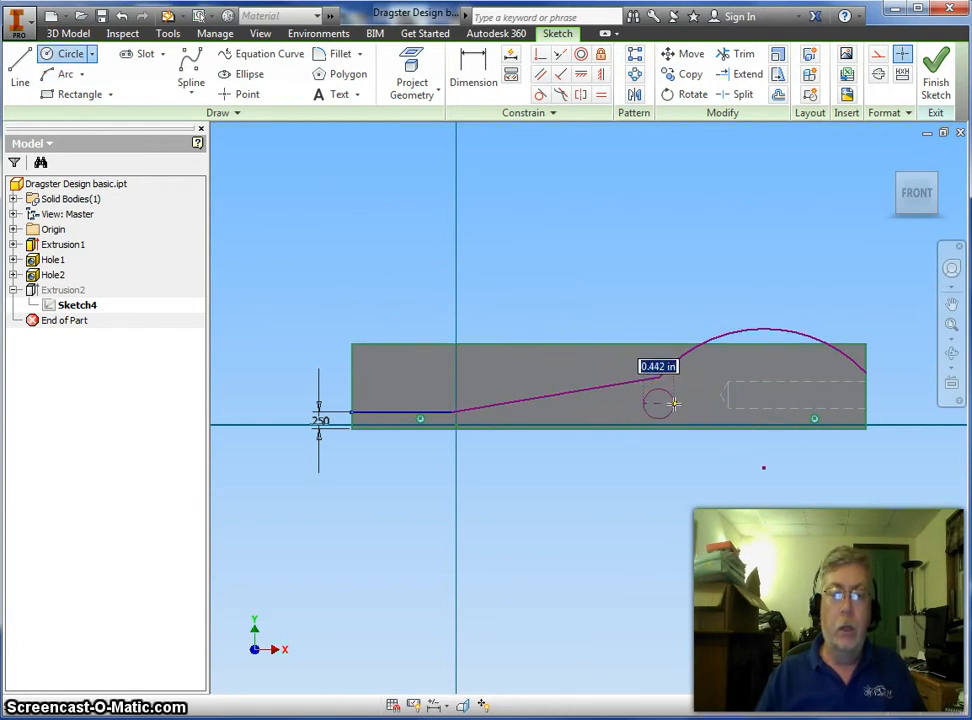
{"action": "left_click", "coordinate": [675, 404]}
{"action": "right_click", "coordinate": [630, 256]}
{"action": "left_click", "coordinate": [680, 257]}
Dimension the circle's diameter as 3/8 in and finish the sketch
{"action": "left_click", "coordinate": [473, 75]}
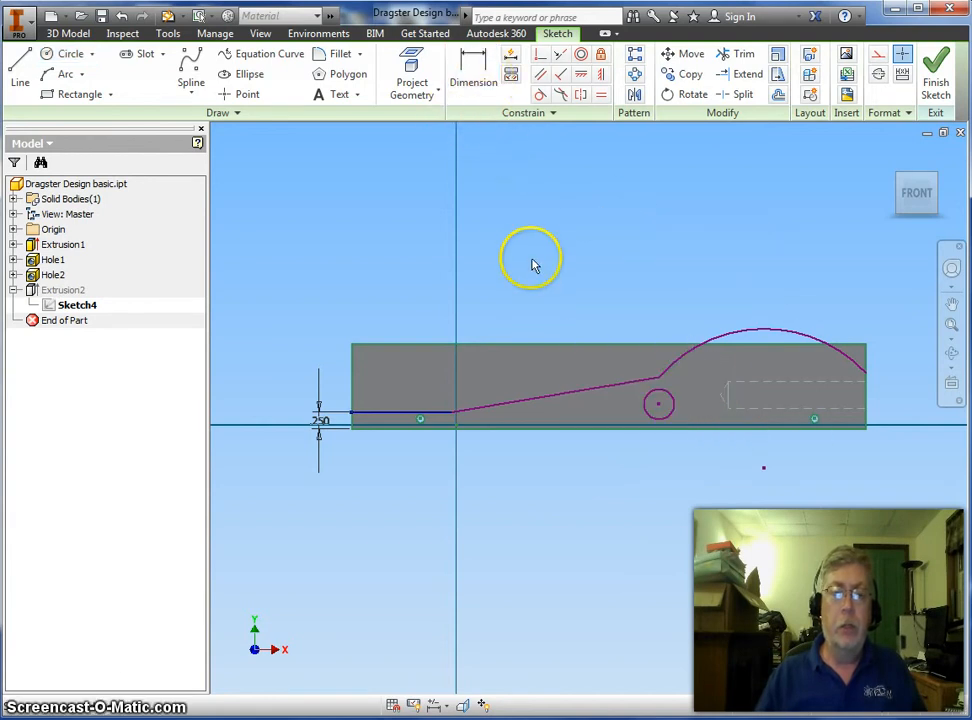
{"action": "left_click", "coordinate": [645, 404]}
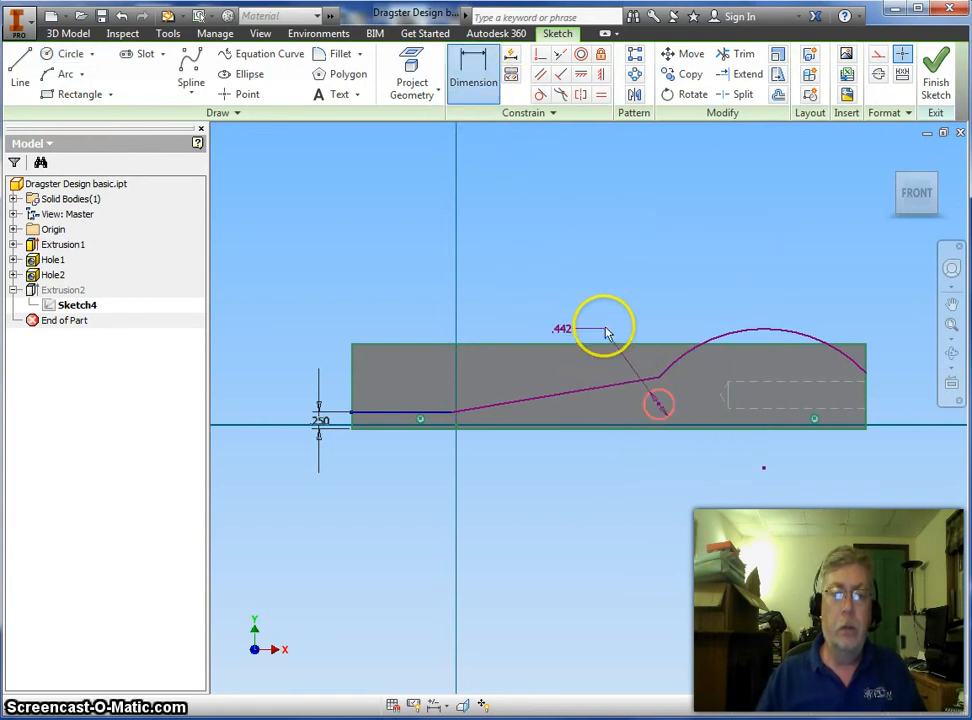
{"action": "left_click", "coordinate": [606, 316]}
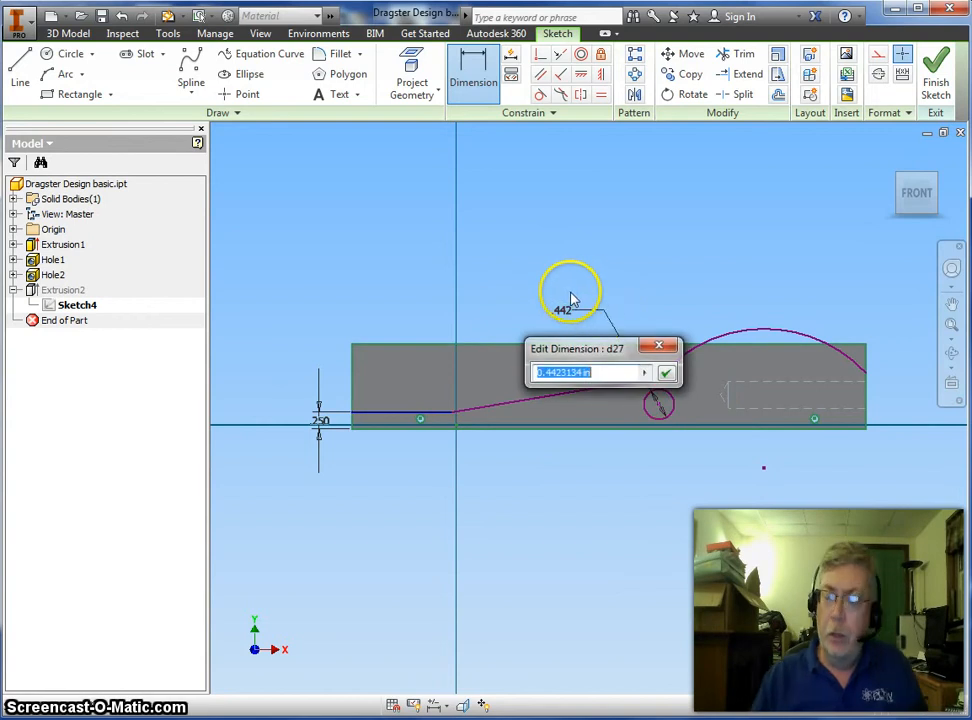
{"action": "type", "text": "3/8"}
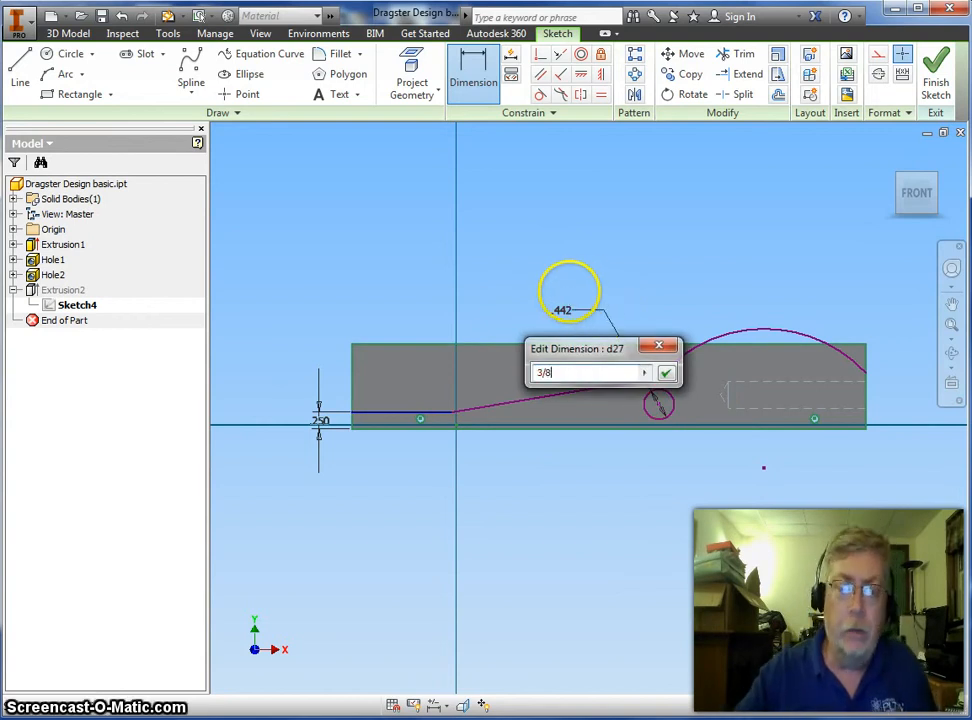
{"action": "key", "text": "Return"}
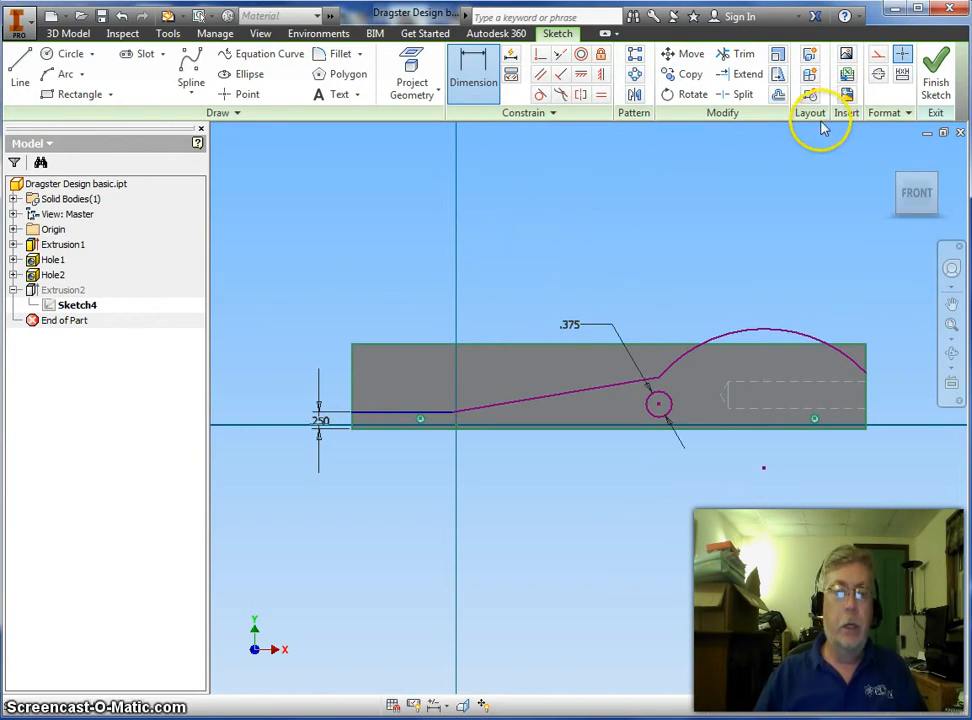
{"action": "left_click", "coordinate": [934, 82]}
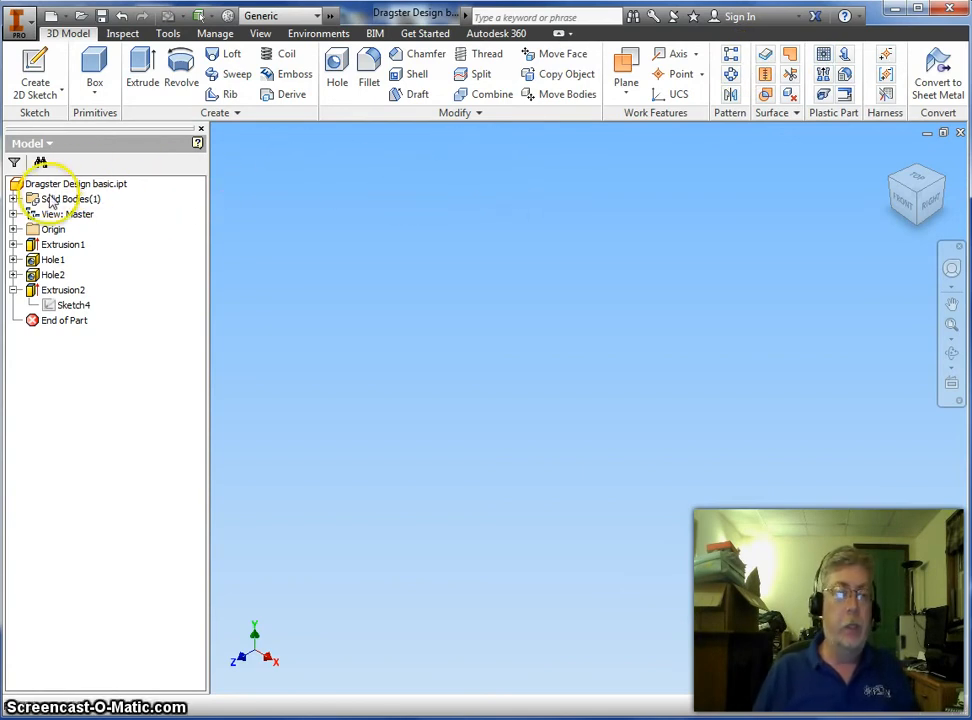
Delete the Extrusion2 feature without deleting its consumed sketch
{"action": "right_click", "coordinate": [64, 294]}
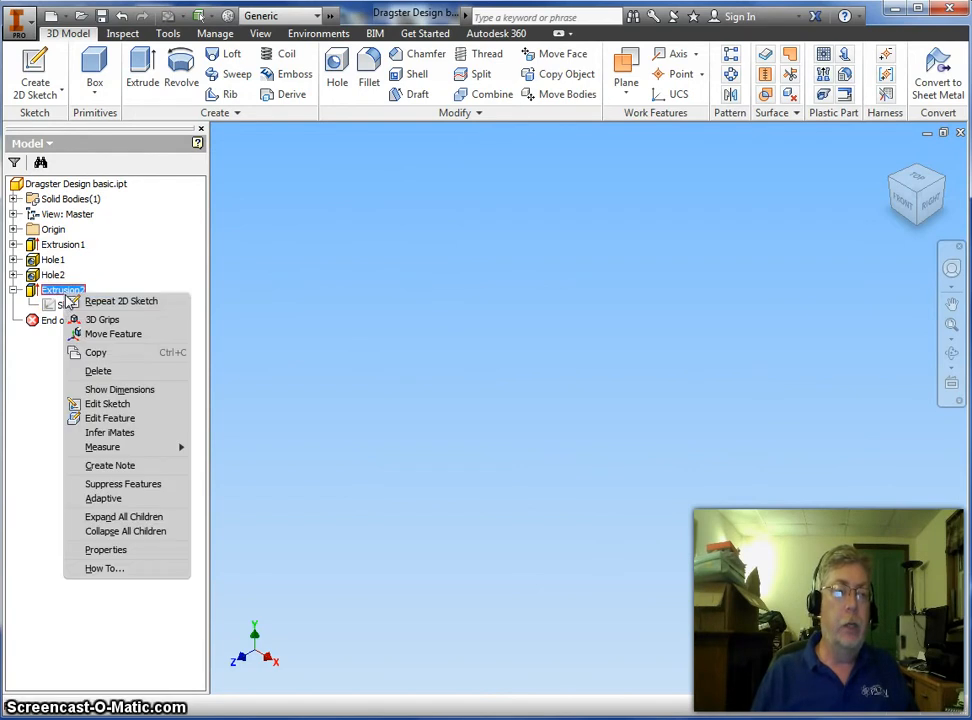
{"action": "left_click", "coordinate": [124, 373]}
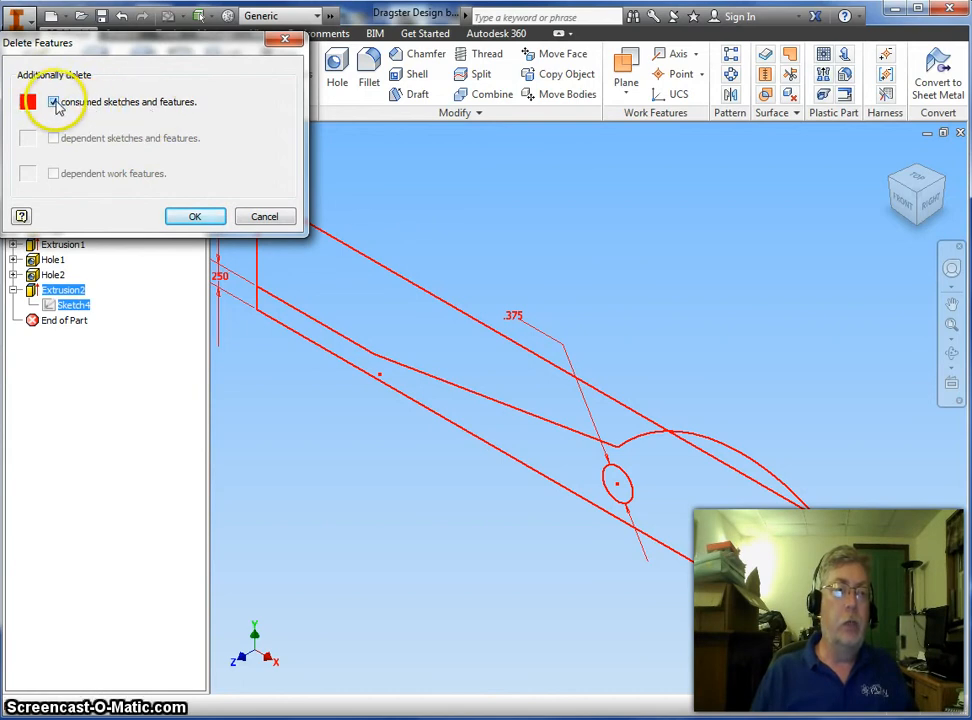
{"action": "left_click", "coordinate": [196, 217]}
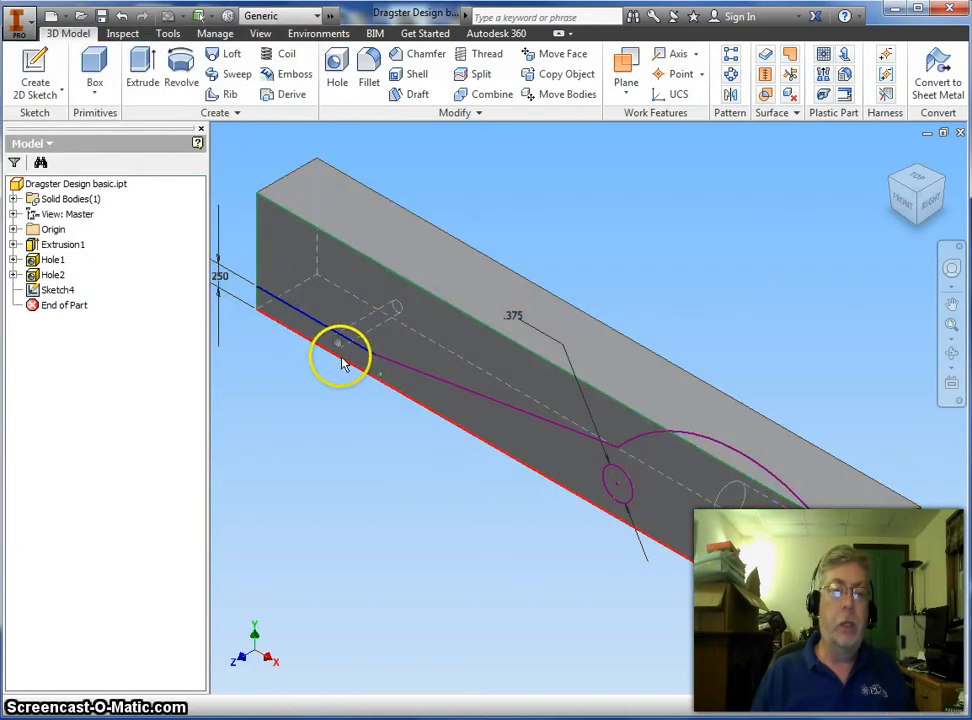
Reopen Sketch4 and reshape the rear arc, lowering its curve and raising its endpoint along the block's rear edge
{"action": "right_click", "coordinate": [58, 289]}
{"action": "left_click", "coordinate": [100, 349]}
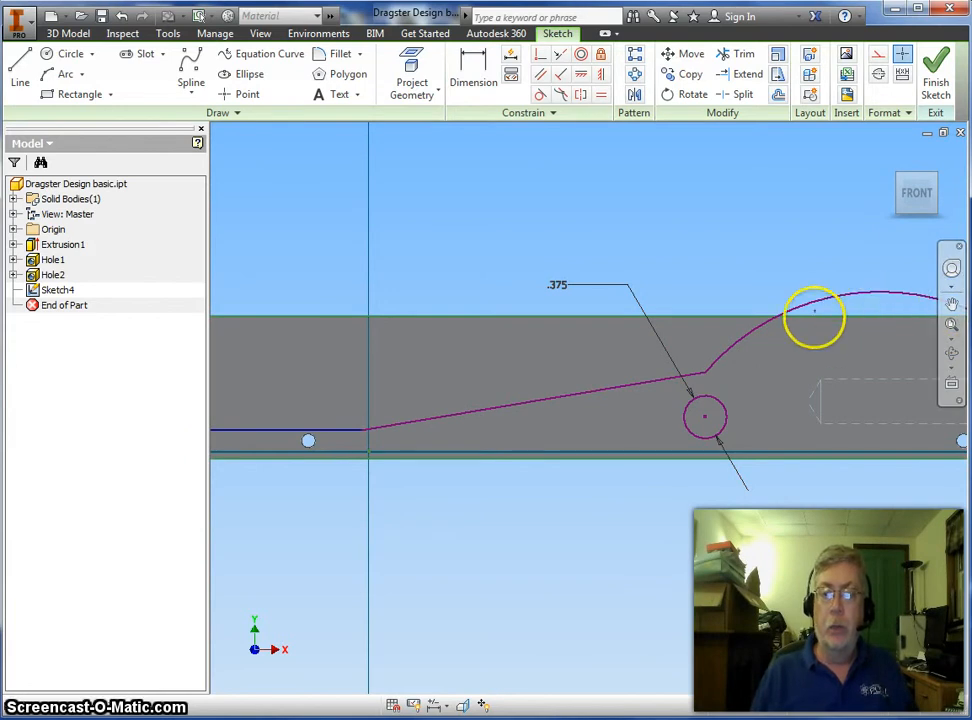
{"action": "middle_click_drag", "start_coordinate": [848, 314], "coordinate": [686, 308]}
{"action": "right_click", "coordinate": [814, 217]}
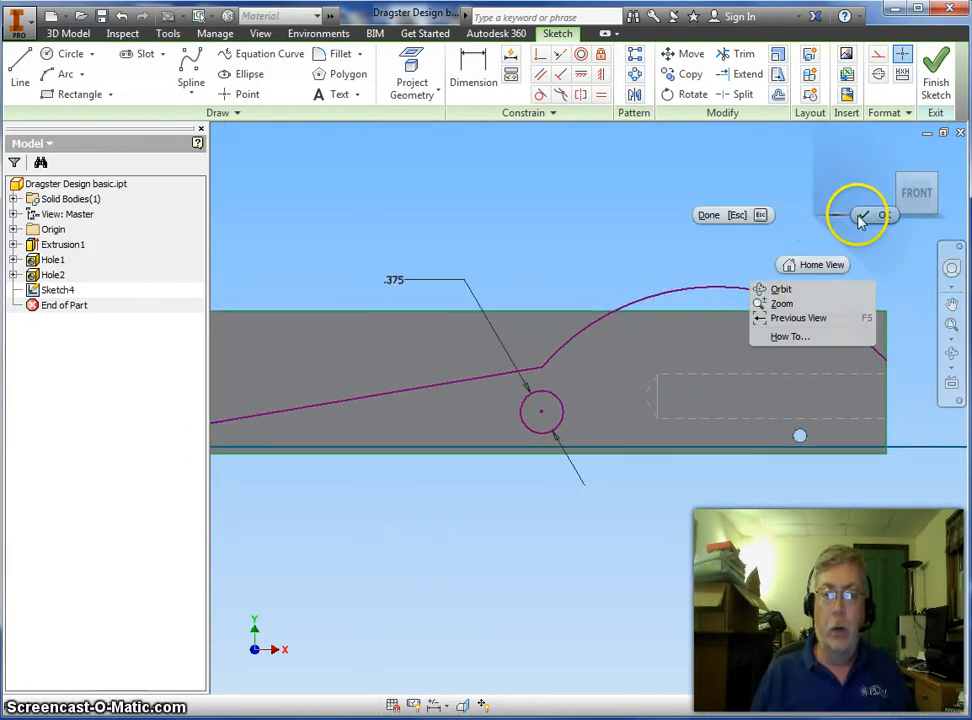
{"action": "left_click", "coordinate": [862, 218]}
{"action": "left_click_drag", "start_coordinate": [718, 296], "coordinate": [712, 361]}
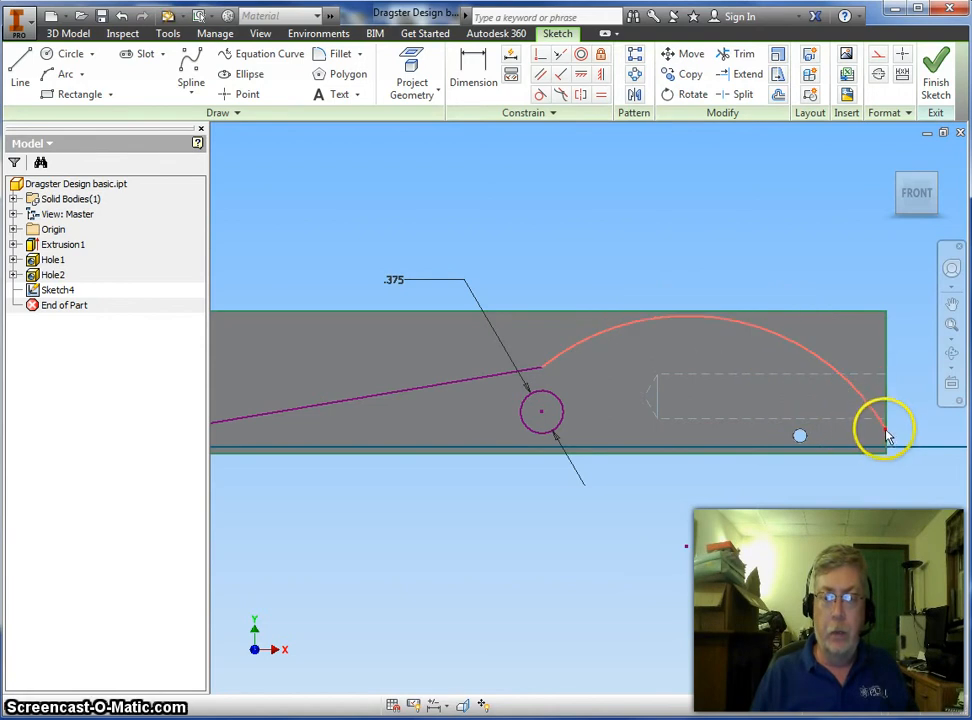
{"action": "left_click_drag", "start_coordinate": [887, 434], "coordinate": [884, 366]}
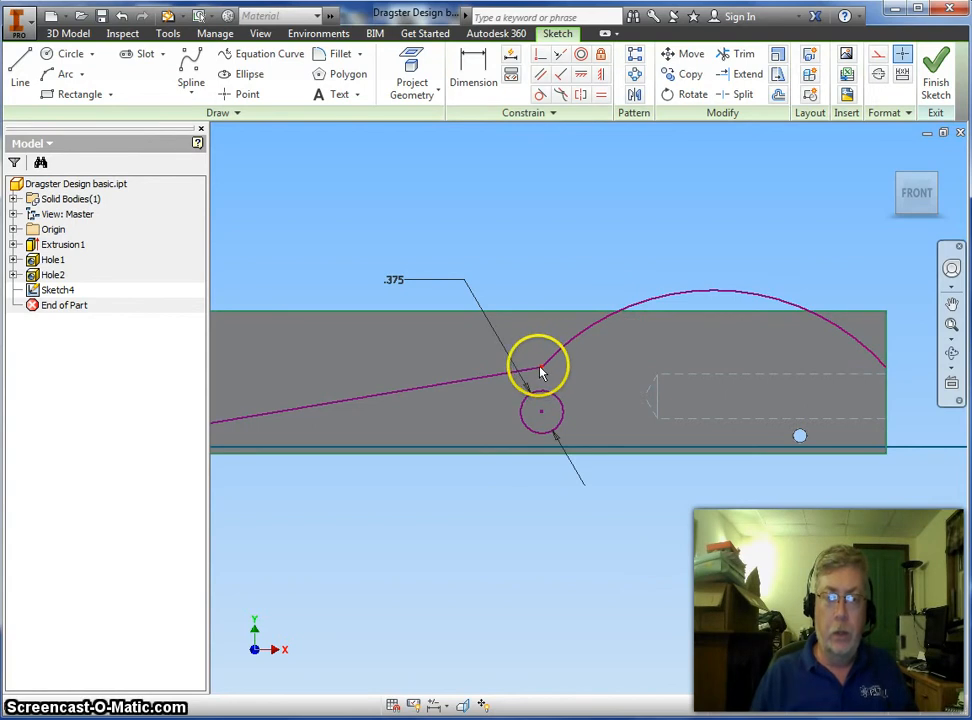
Move the junction of the sloped line and arc rearward until the arc's crest fits inside the block, and finish the sketch
{"action": "left_click_drag", "start_coordinate": [540, 373], "coordinate": [590, 365]}
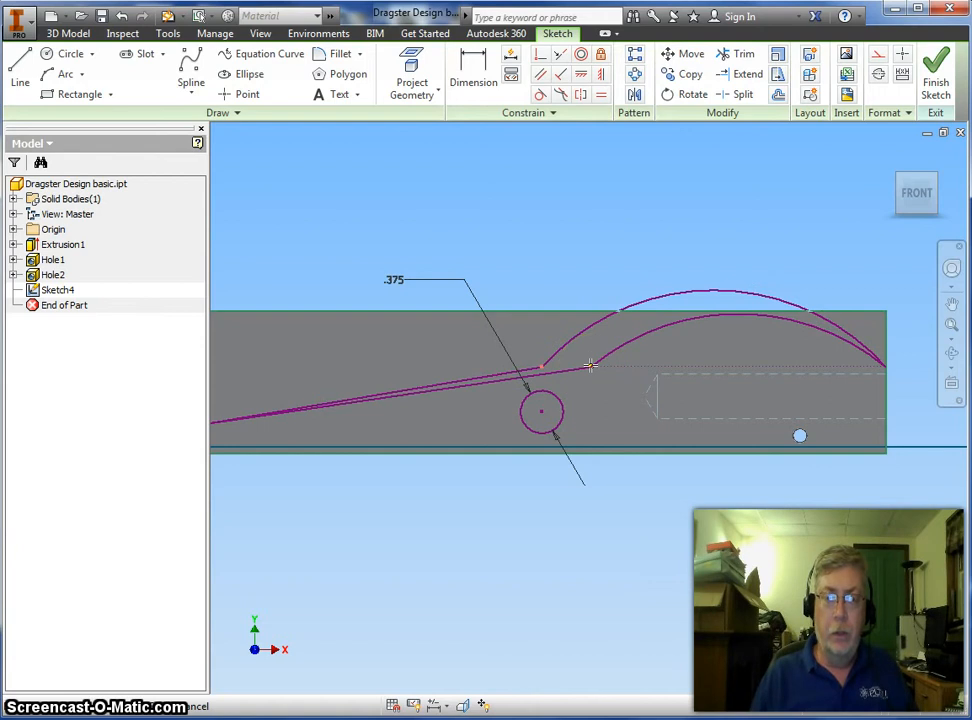
{"action": "left_click_drag", "start_coordinate": [590, 365], "coordinate": [590, 367]}
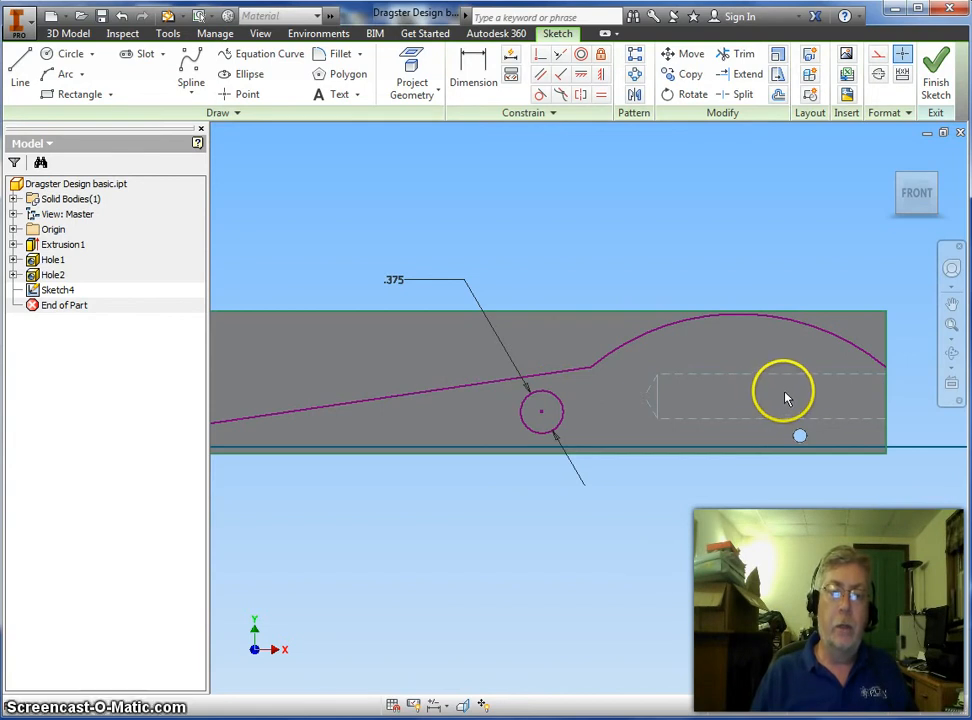
{"action": "left_click", "coordinate": [940, 90]}
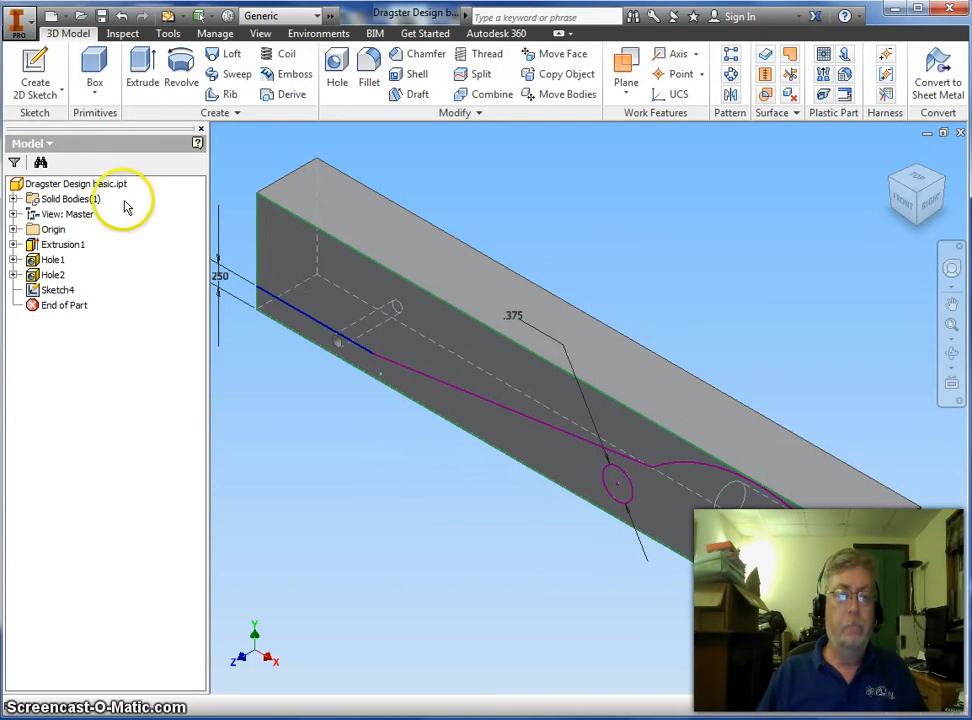
Extrude the region above the side profile and the 3/8 in circle as a cut with All extents, and check the body from the front
{"action": "left_click", "coordinate": [142, 80]}
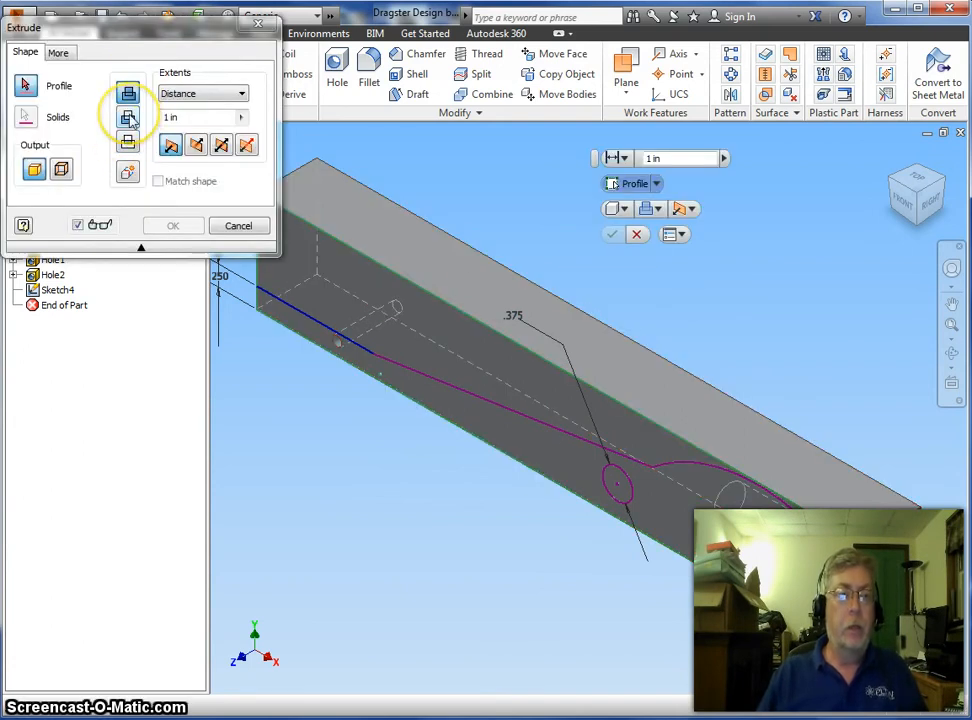
{"action": "left_click", "coordinate": [129, 118]}
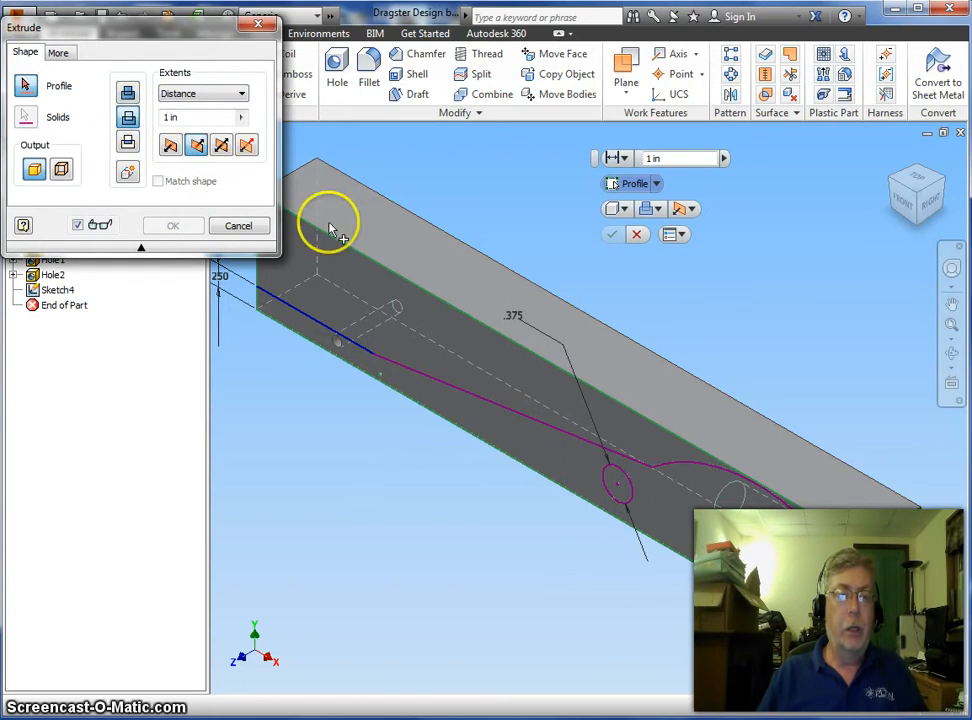
{"action": "left_click", "coordinate": [390, 300]}
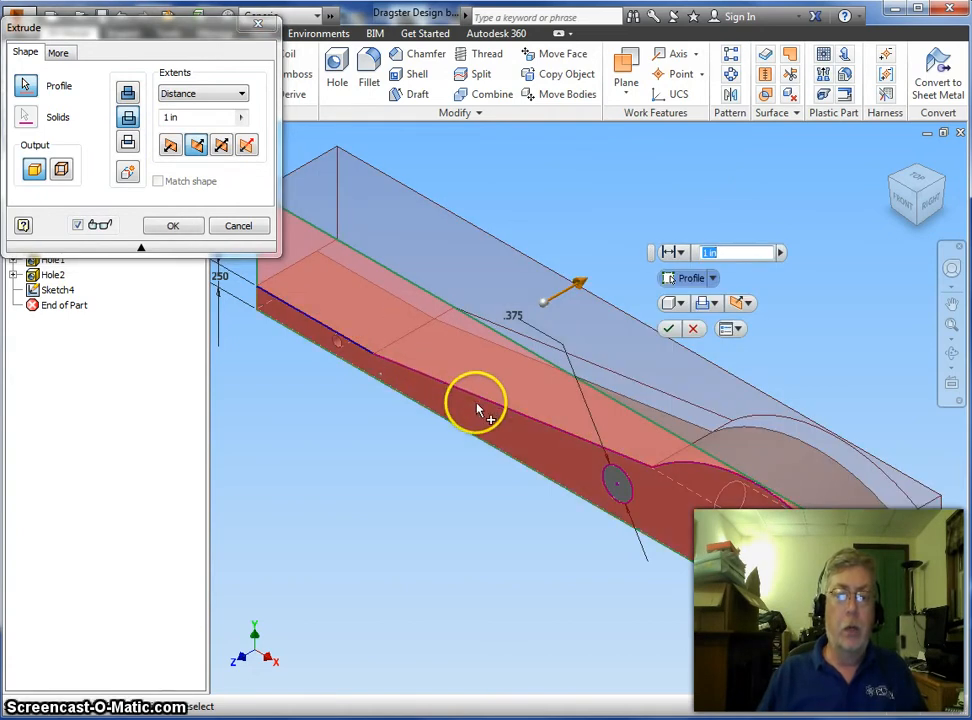
{"action": "left_click", "coordinate": [619, 490]}
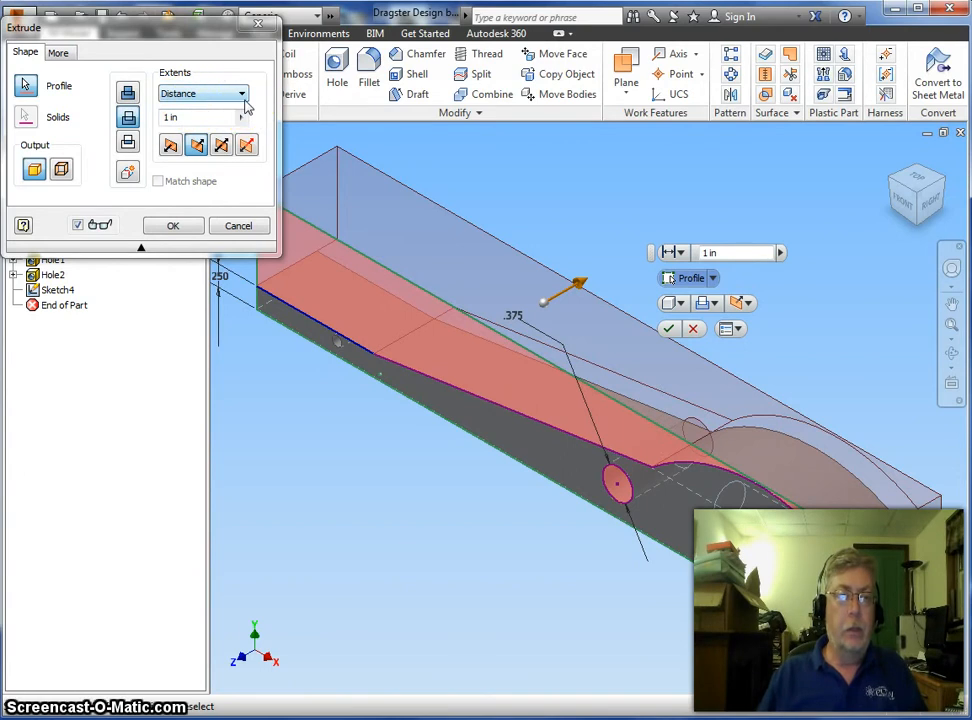
{"action": "left_click", "coordinate": [243, 94]}
{"action": "left_click", "coordinate": [227, 156]}
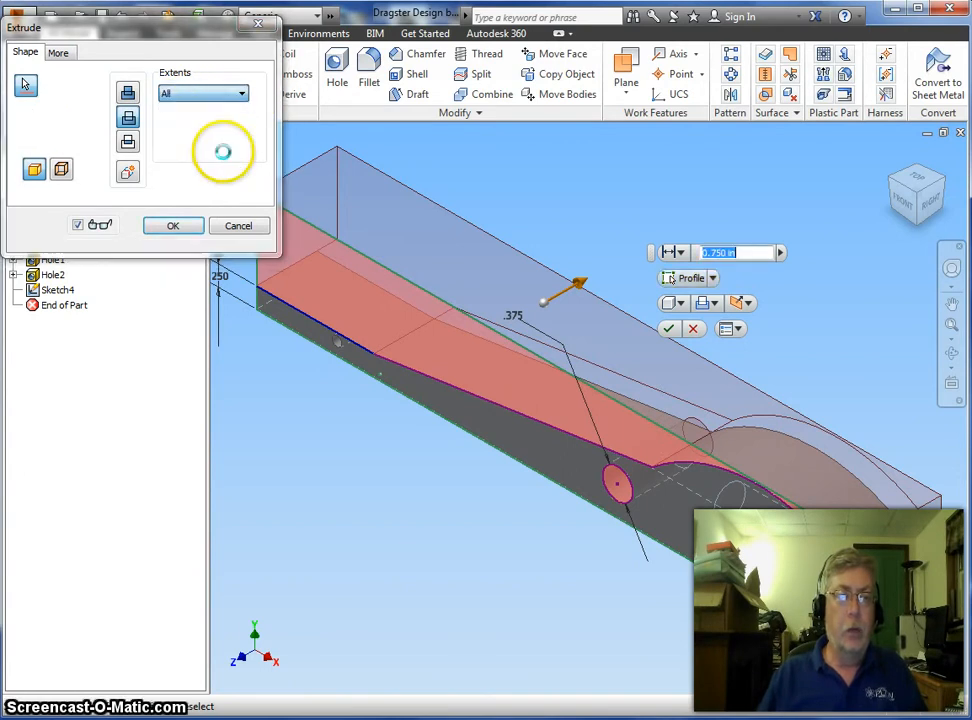
{"action": "left_click", "coordinate": [172, 227]}
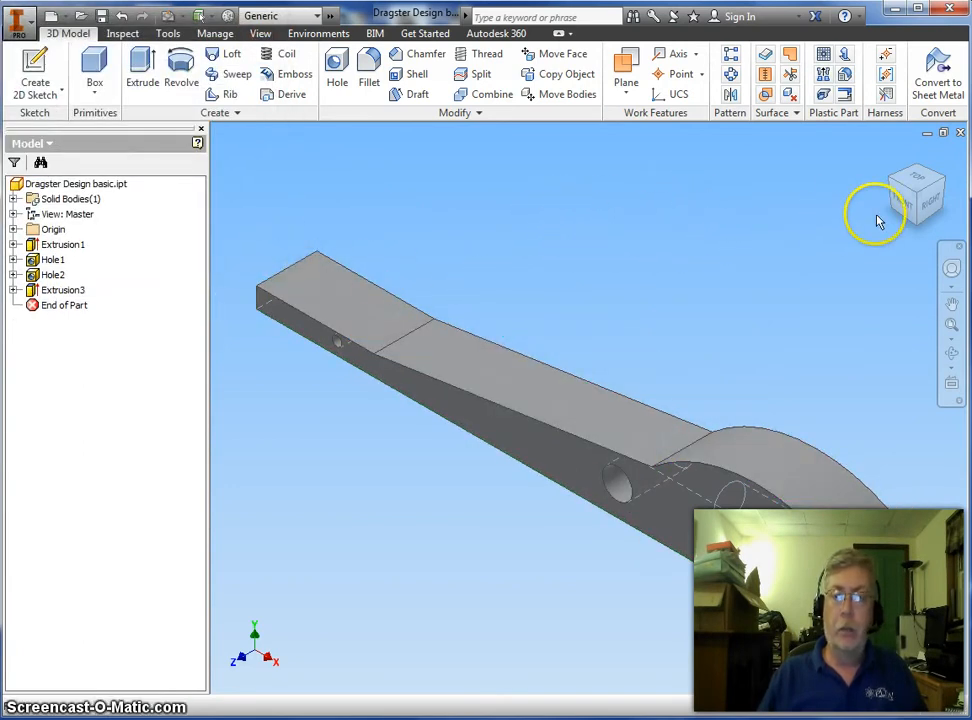
{"action": "left_click", "coordinate": [909, 218]}
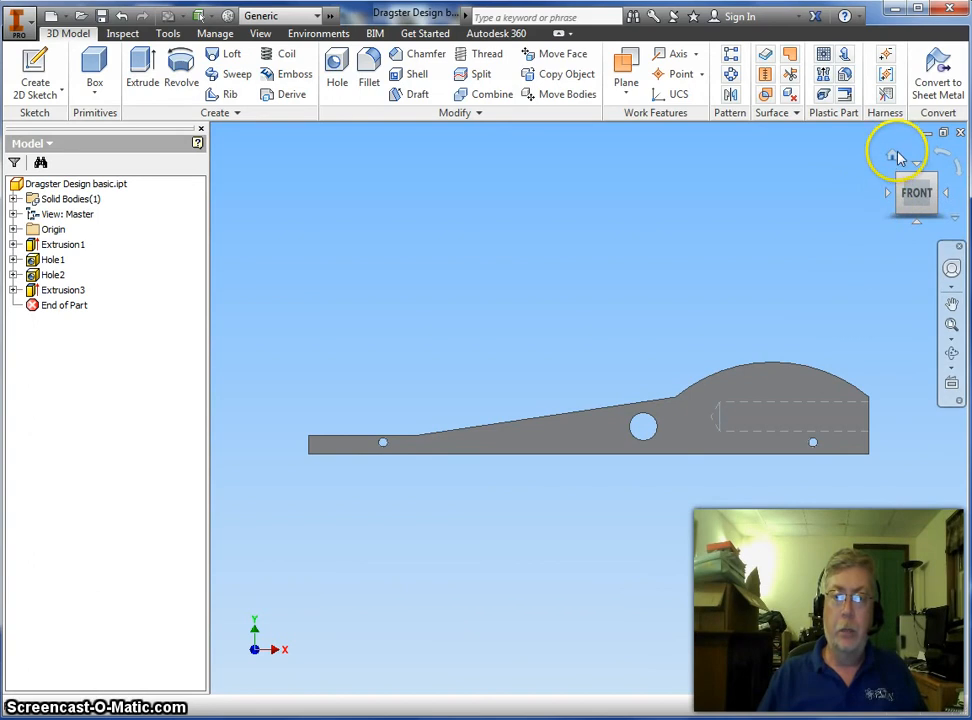
{"action": "left_click", "coordinate": [893, 158]}
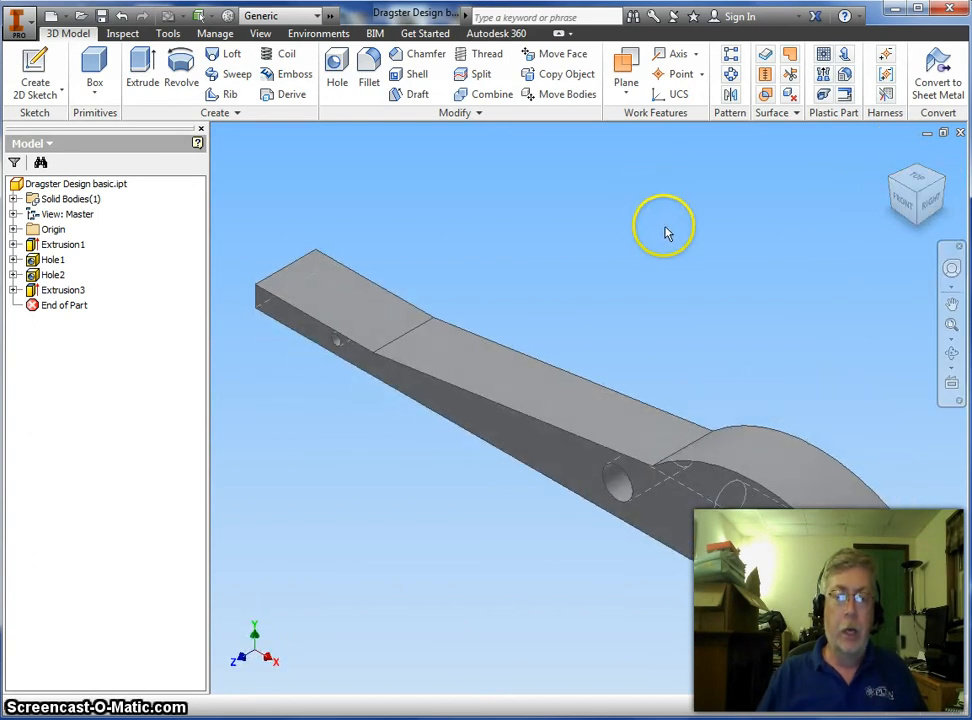